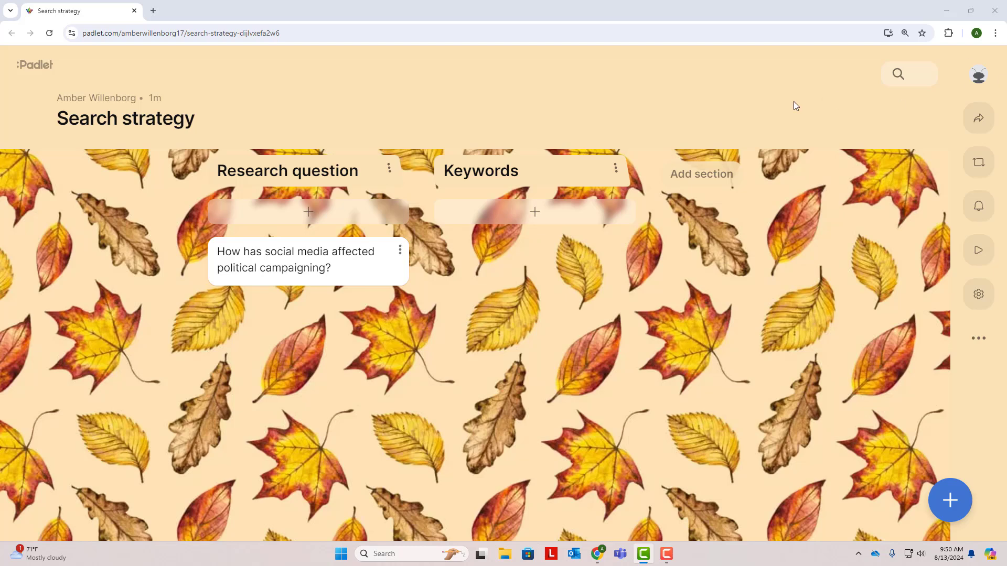
Start a new Keywords post listing 'social media' and 'political campaigning'.
click(593, 214)
click(629, 364)
text(s)
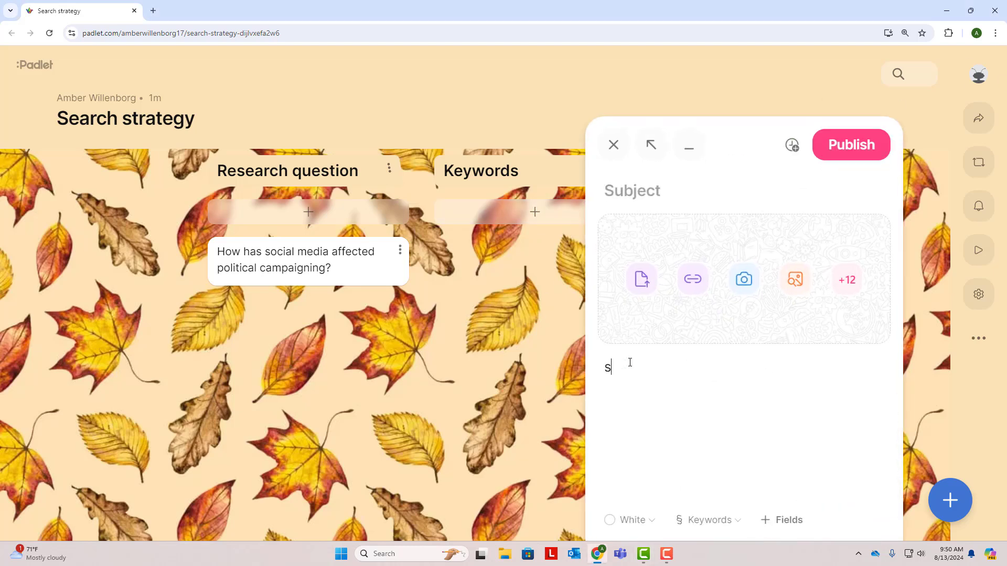
text(ocial media)
key(Return)
text(pol,i)
key(BackSpace)
key(BackSpace)
text(itical campain)
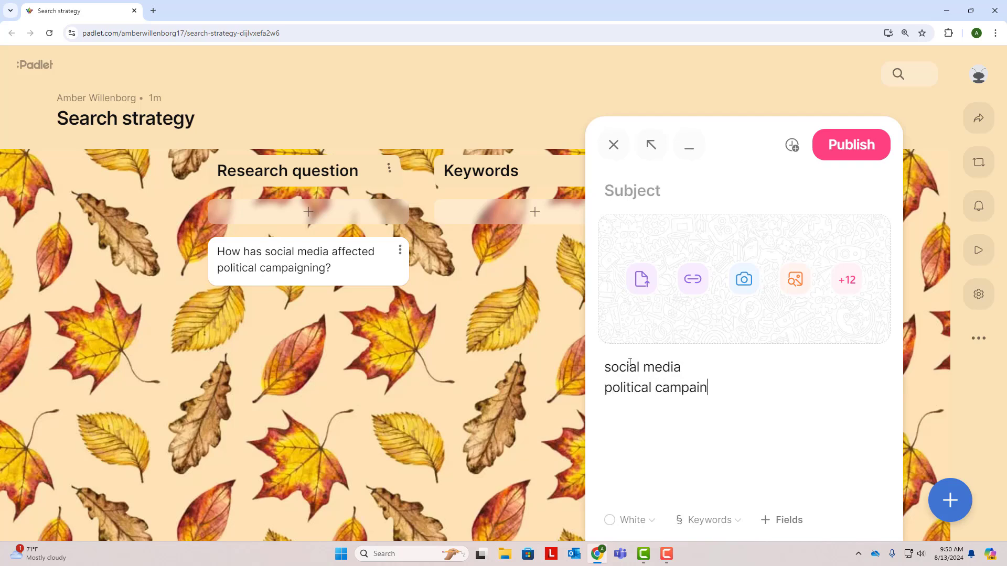
key(BackSpace)
key(BackSpace)
text(igning)
Add Facebook, Twitter, X, Instagram, elections, politics, presidential campaigns and United States, one per line.
text(Facebook)
key(Return)
text(Twi)
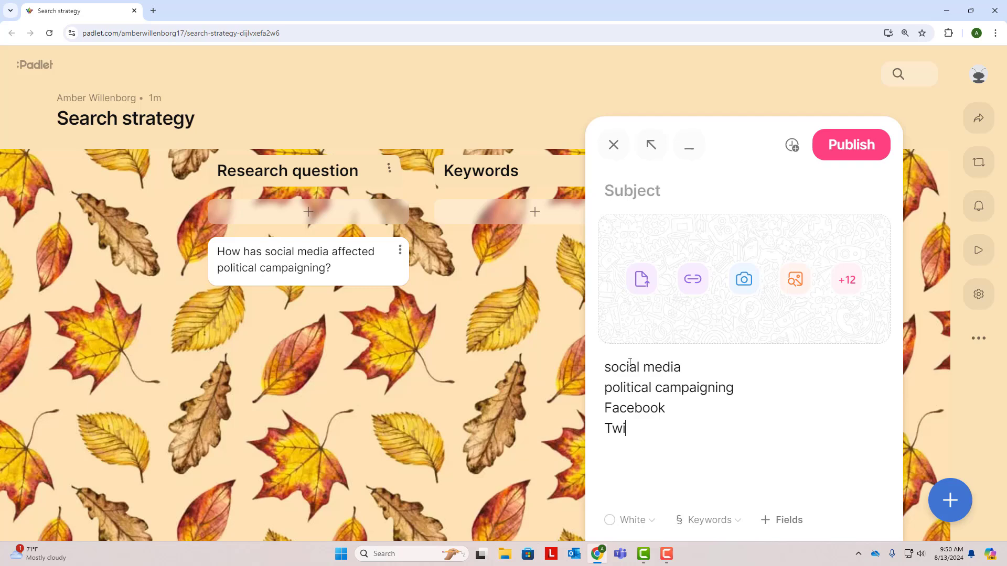
text(tter X)
key(Return)
text(Instagram)
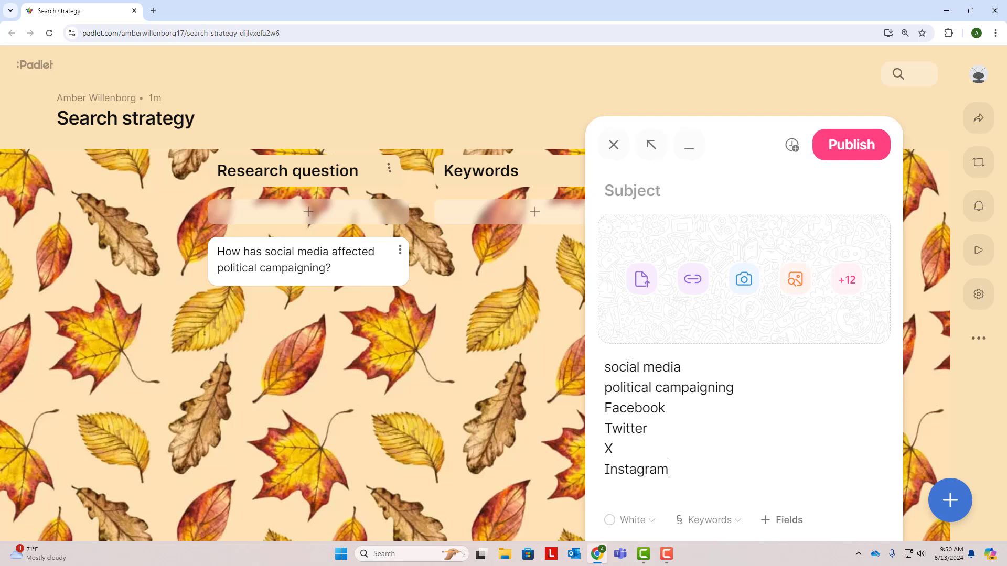
key(Return)
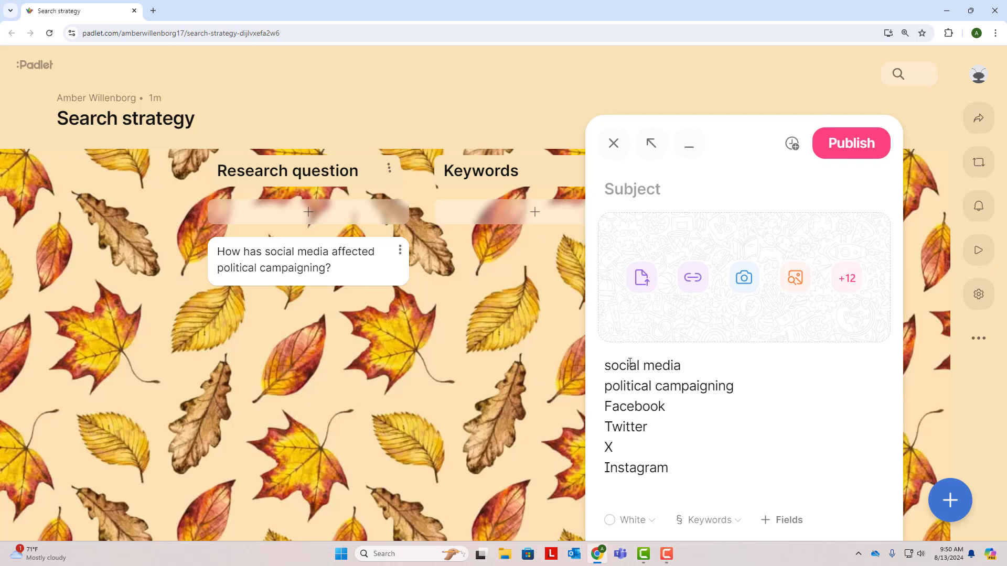
text(elections)
key(Return)
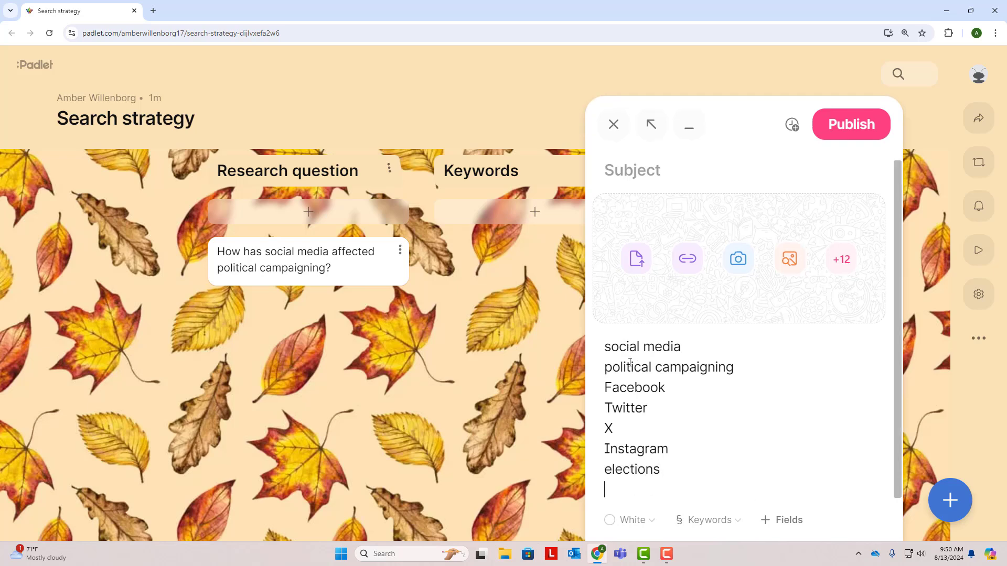
text(politics)
key(Return)
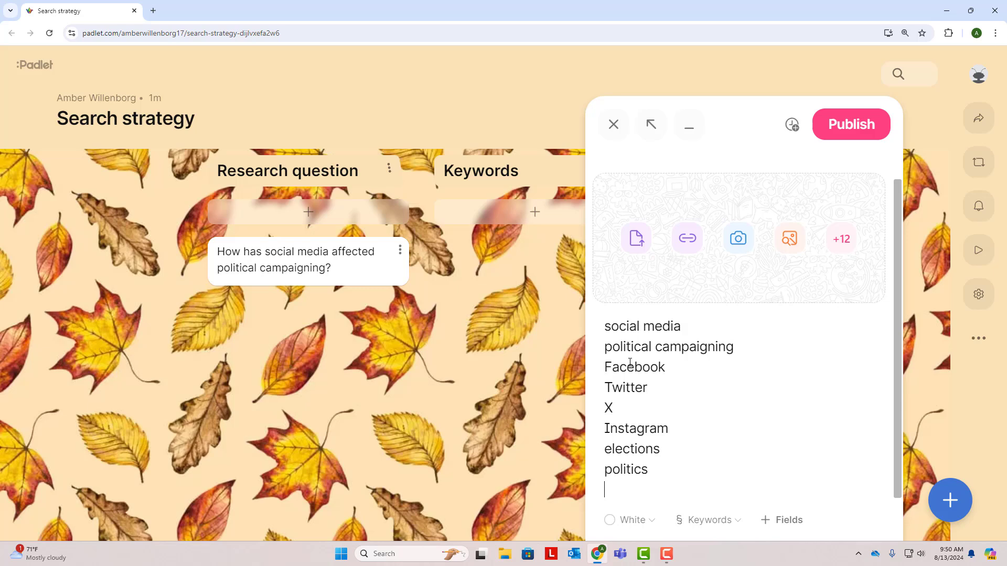
text(presidential campaigns)
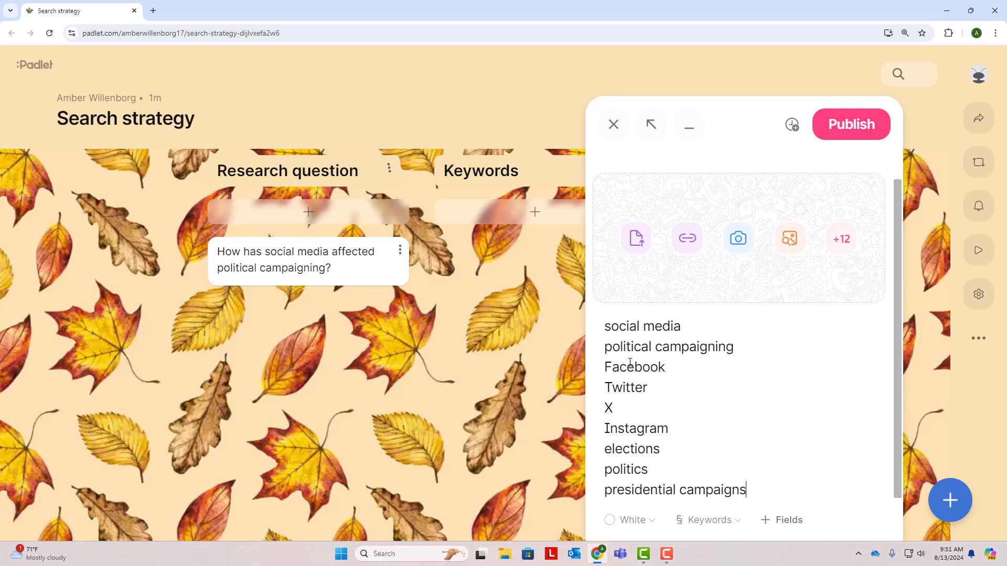
key(Return)
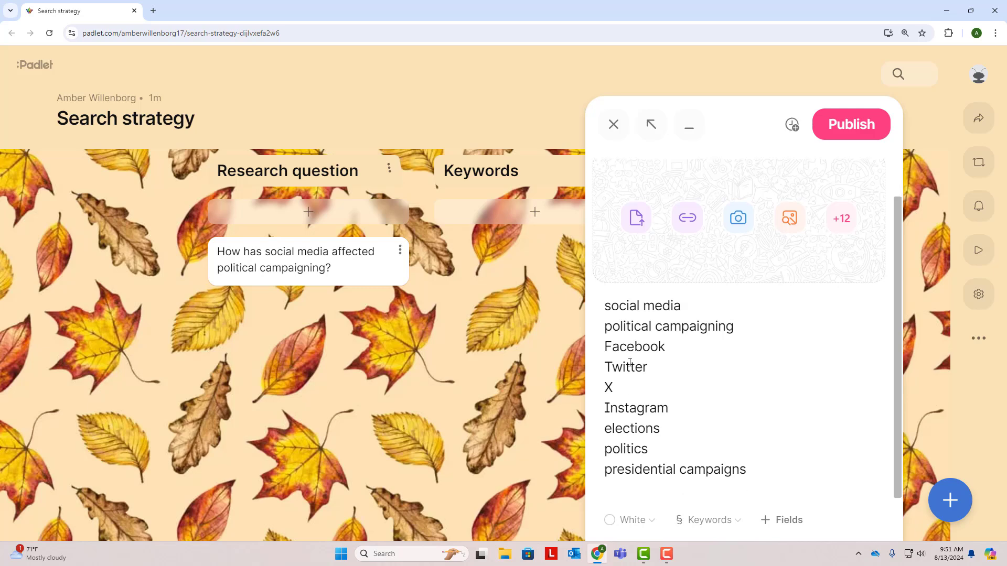
text(United States)
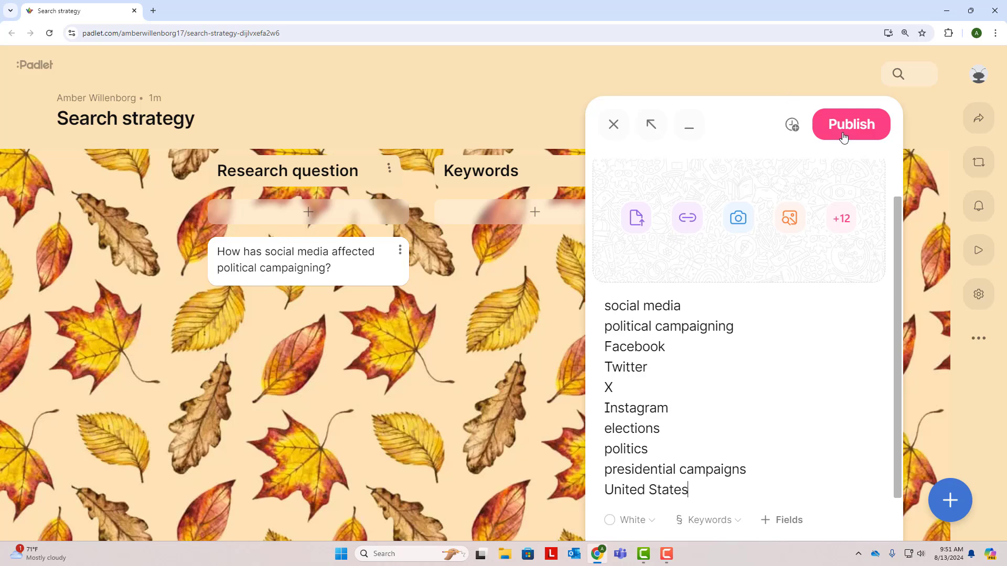
Publish the ten-term keyword list as a post in the Keywords column.
click(846, 134)
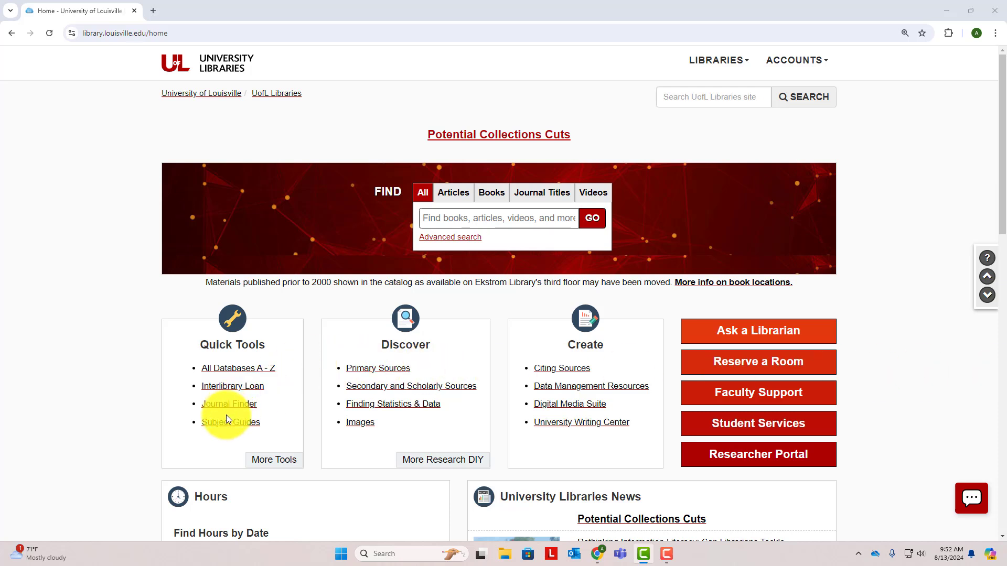
Go to the Subject Guides page and bring the grid of subject buttons into view.
click(256, 428)
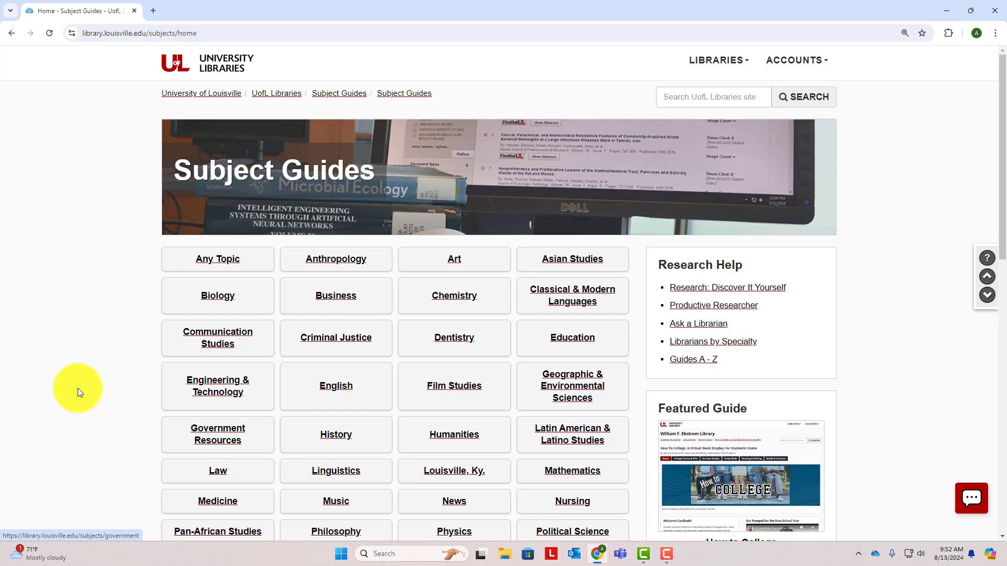
scroll(58, 387, down, 2)
scroll(58, 387, down, 1)
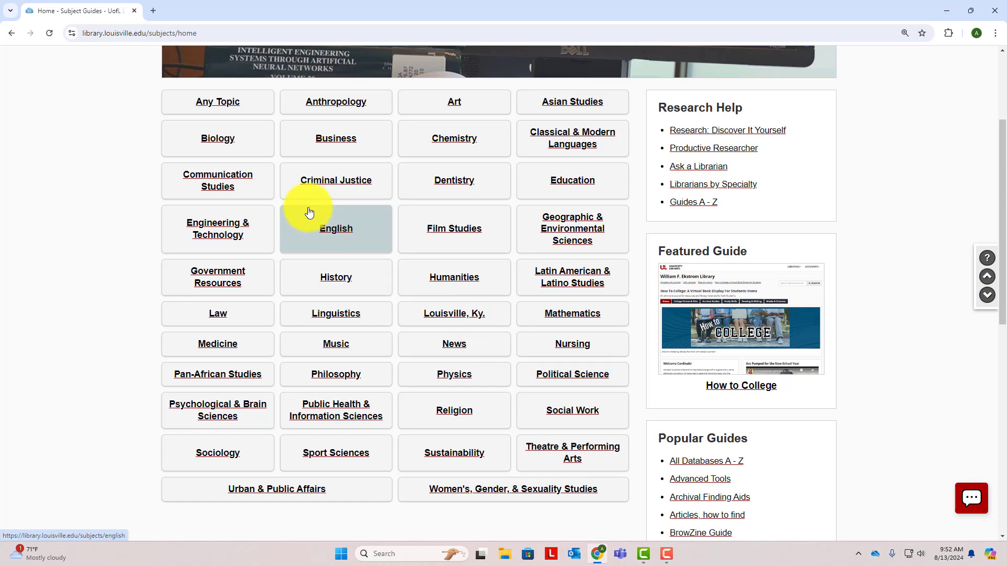
click(262, 183)
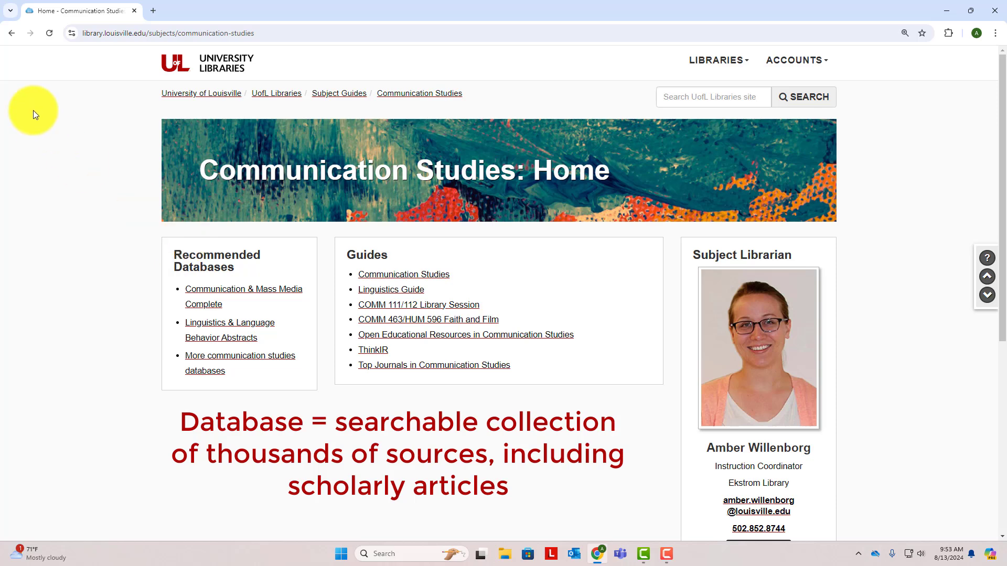
click(11, 39)
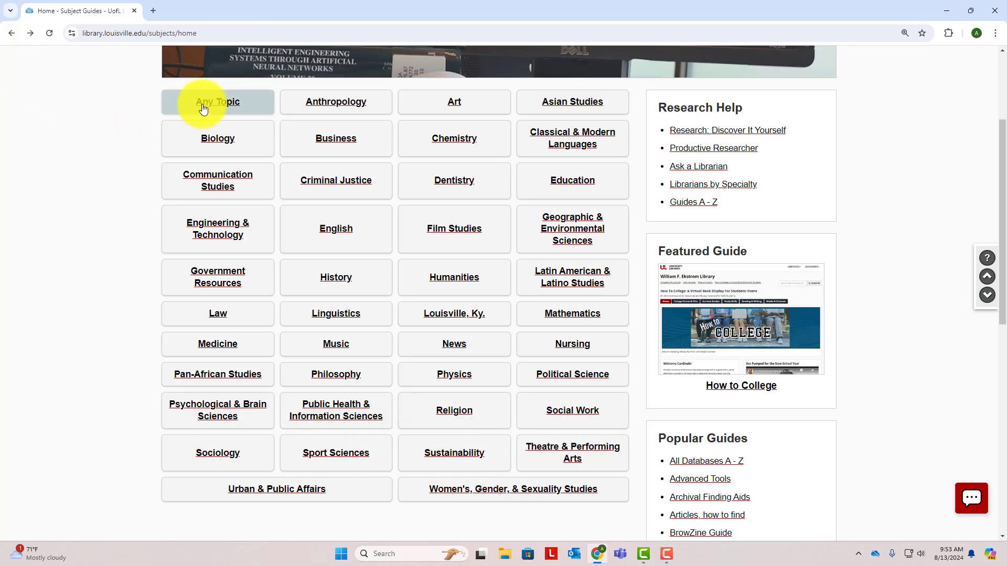
From the Any Topic guide, launch EBSCO Academic Search Complete under Recommended Databases.
click(258, 106)
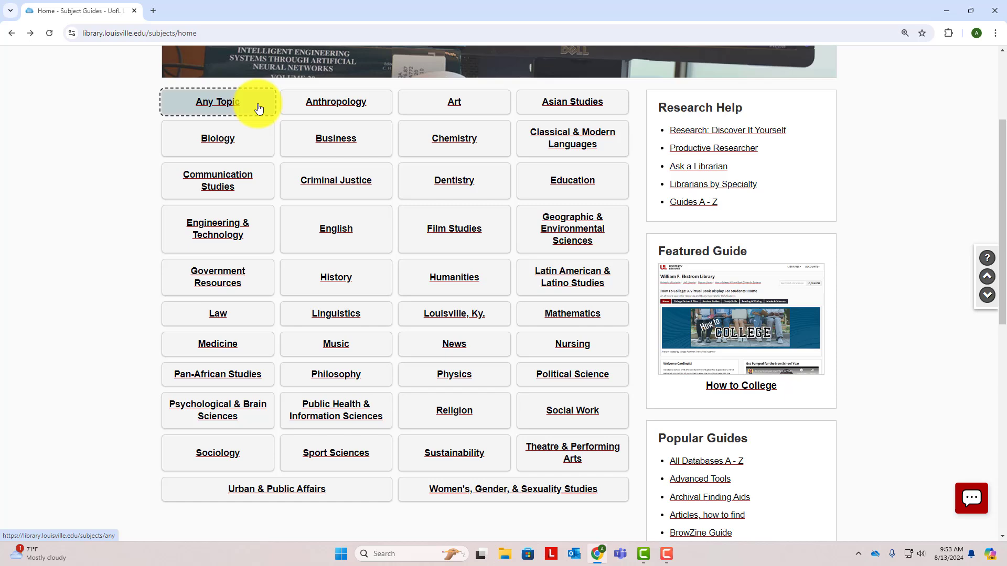
mouse_move(244, 290)
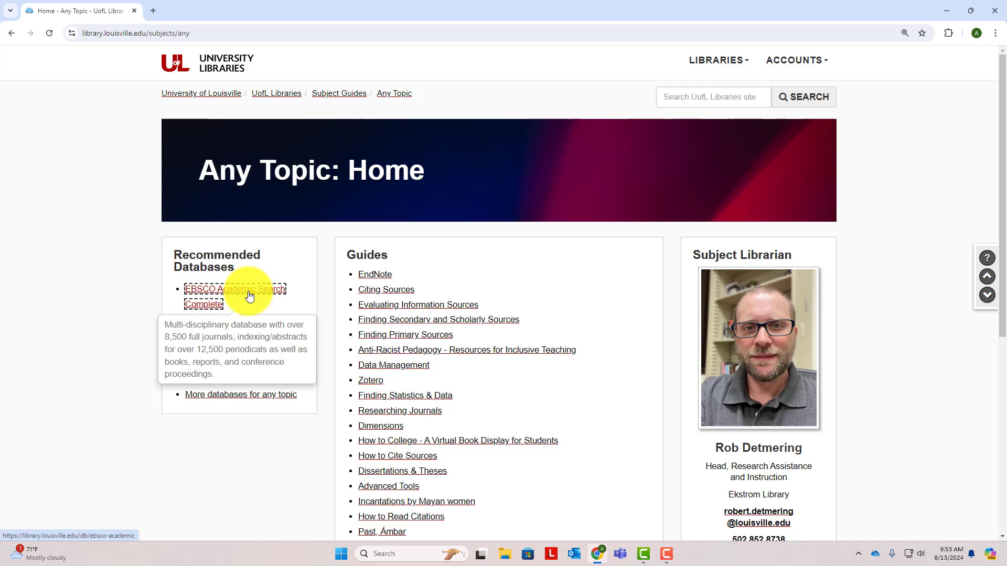
click(250, 296)
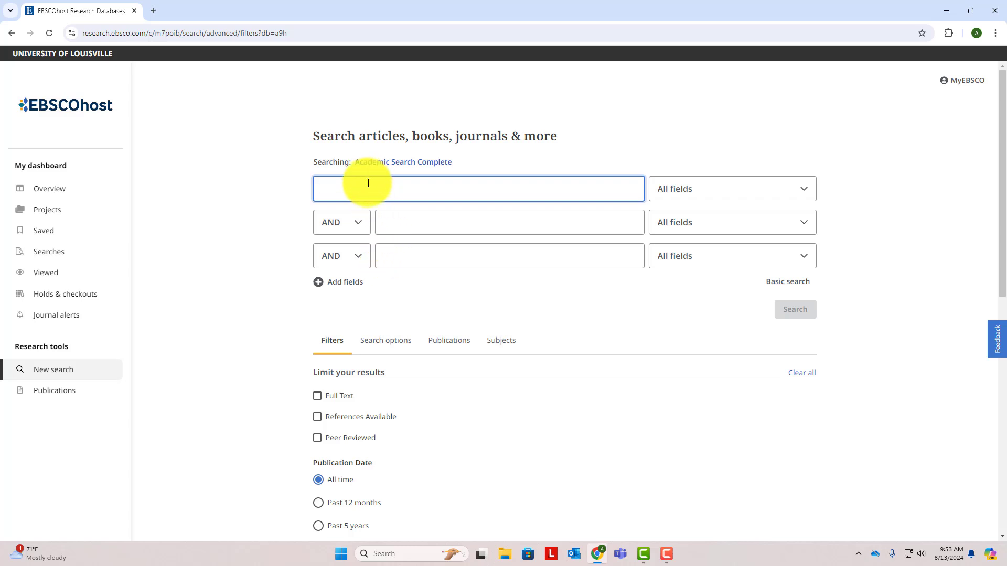
Search Academic Search Complete for social media AND political campaigns, getting 1,030 results.
text(social media)
key(Tab)
key(Tab)
key(Tab)
key(Tab)
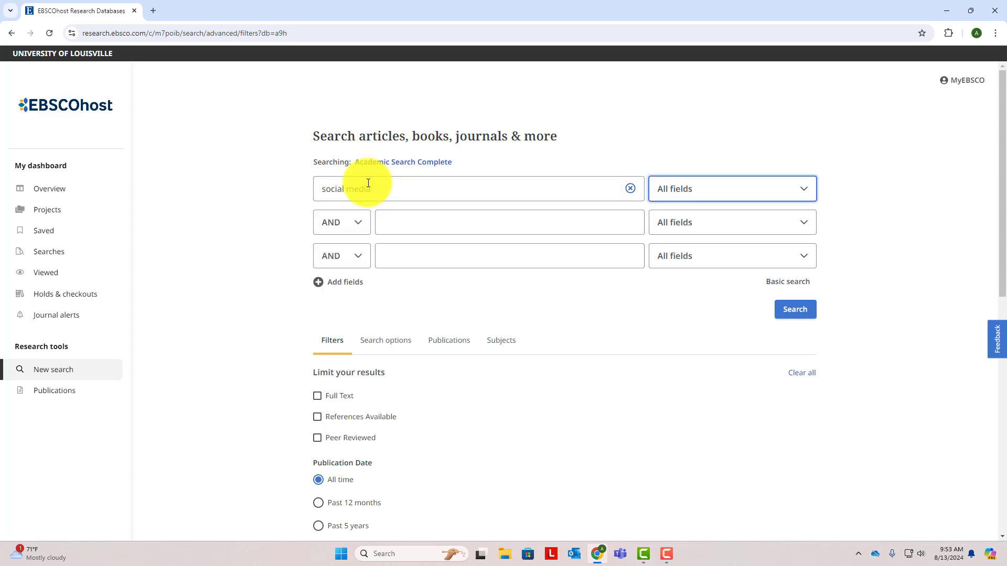
text(politi)
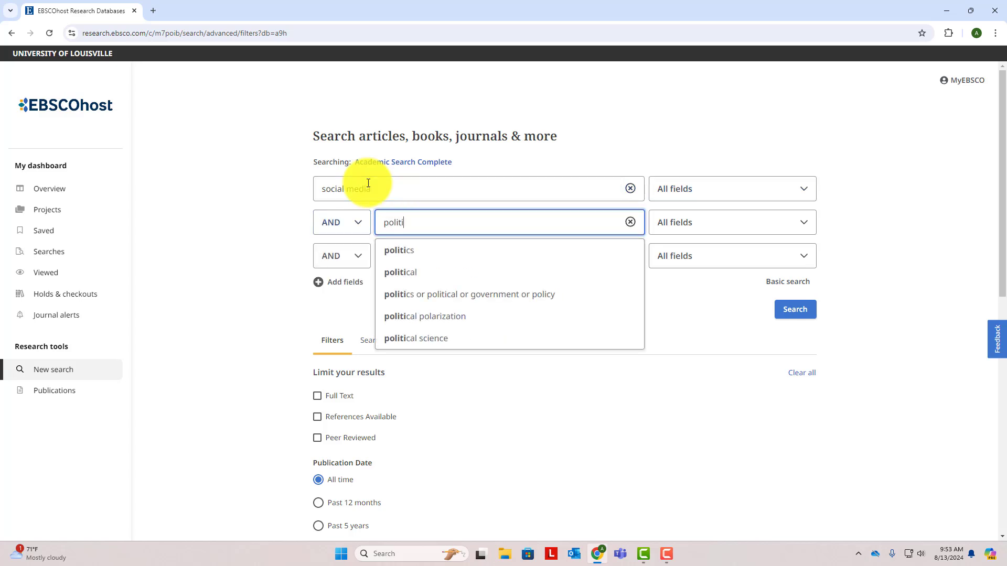
text(cal campaigns)
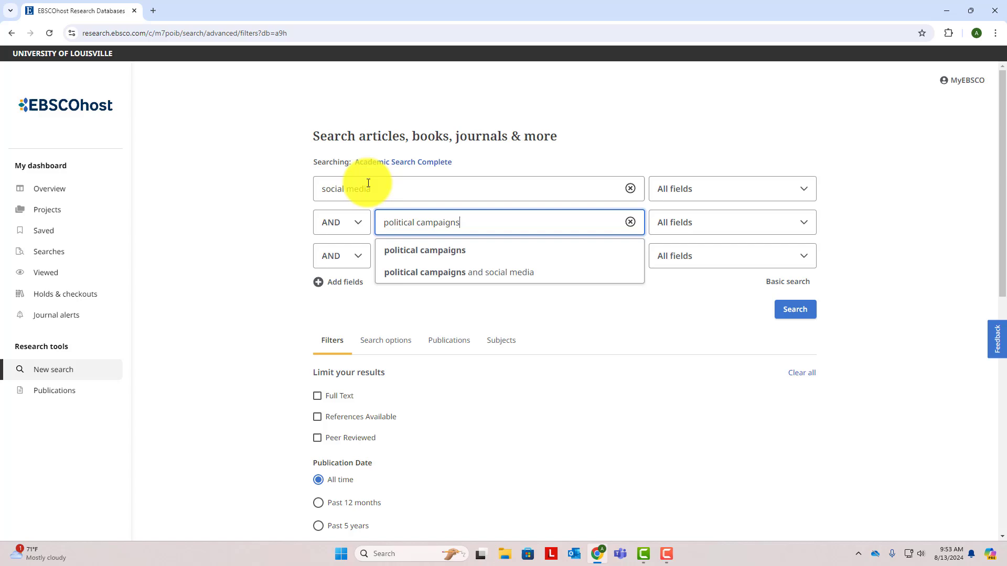
click(791, 312)
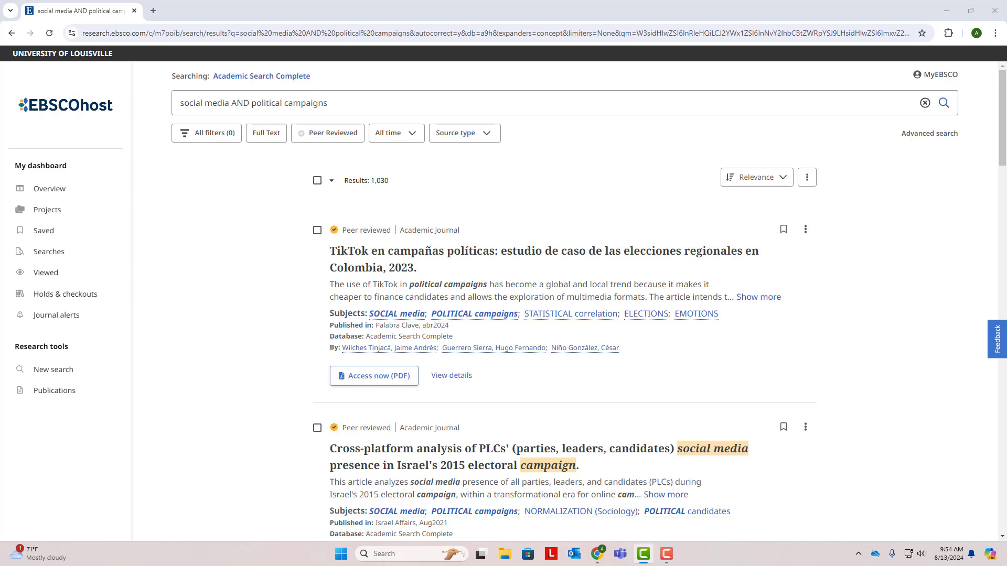
Change the query to Twitter AND political campaigns AND United States, narrowing results to 162.
drag(181, 103, 229, 104)
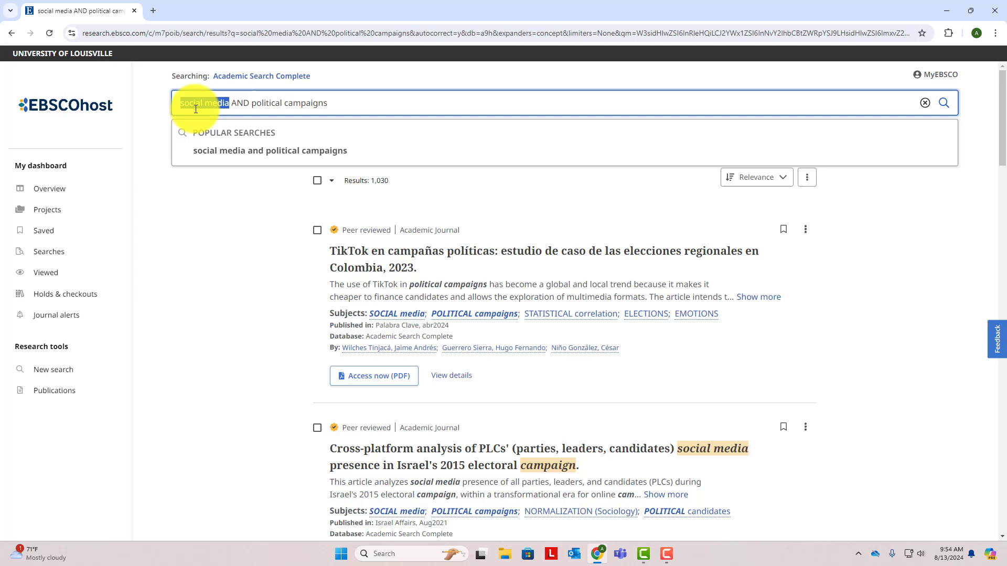
text(Twitter)
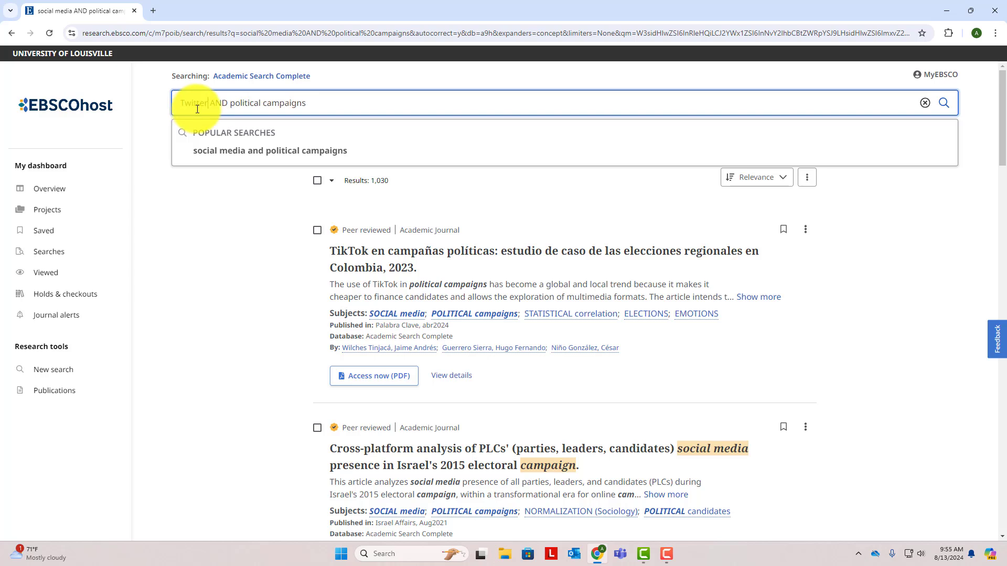
click(328, 97)
text(AND)
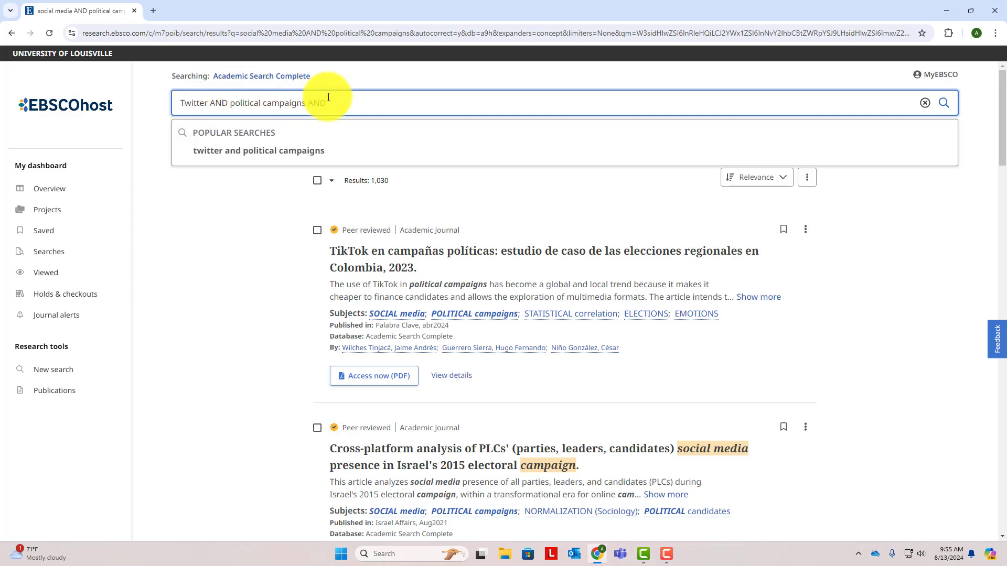
text( United St)
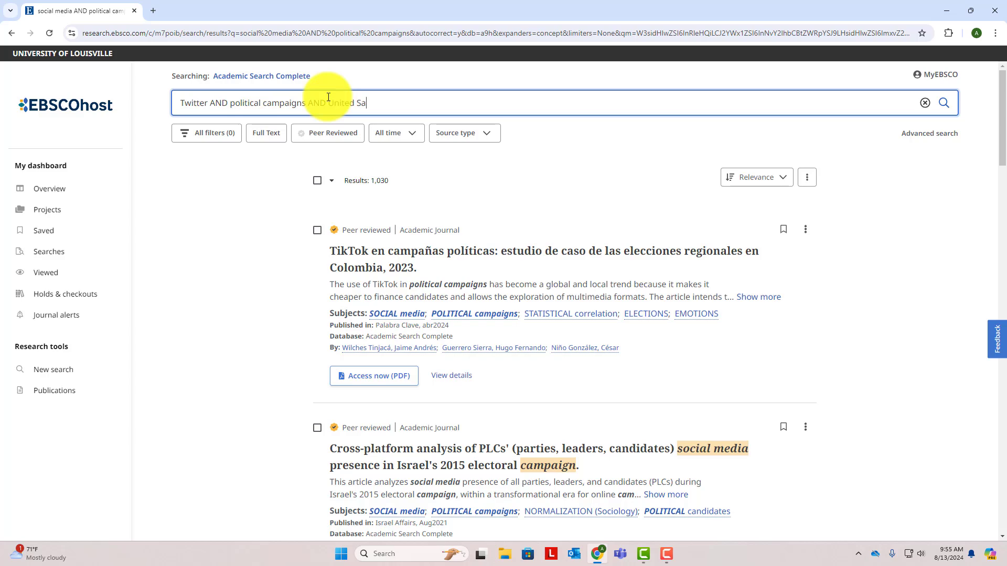
text(ates)
key(Return)
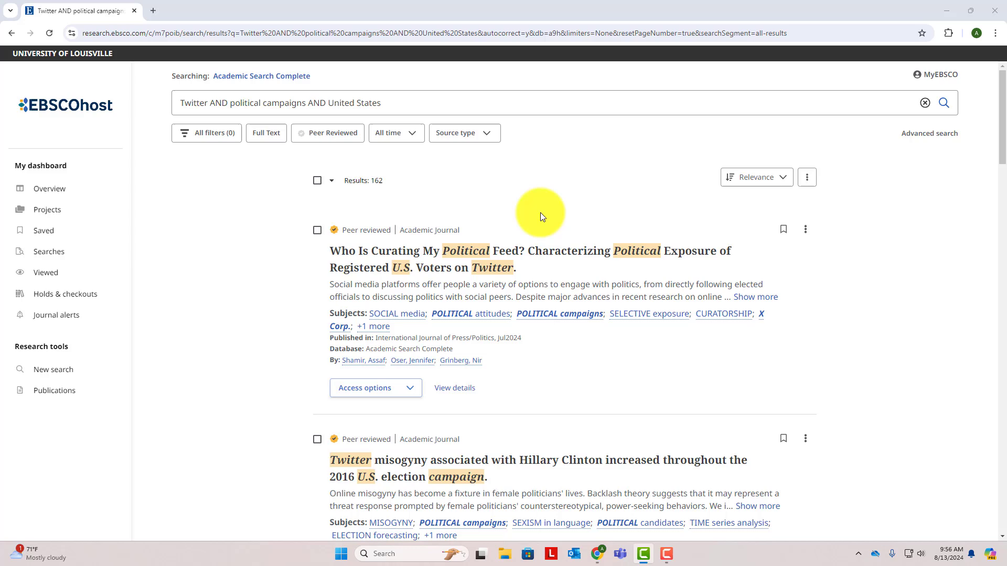
Limit results to Peer Reviewed (84) and open the 'Tweeting for Votes' article record.
click(339, 141)
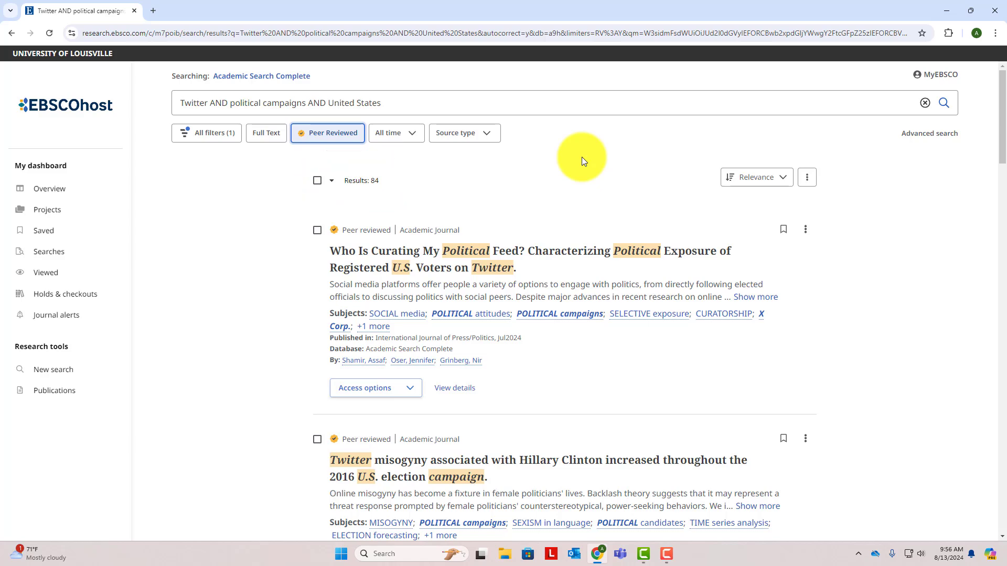
scroll(582, 158, down, 3)
scroll(583, 162, down, 10)
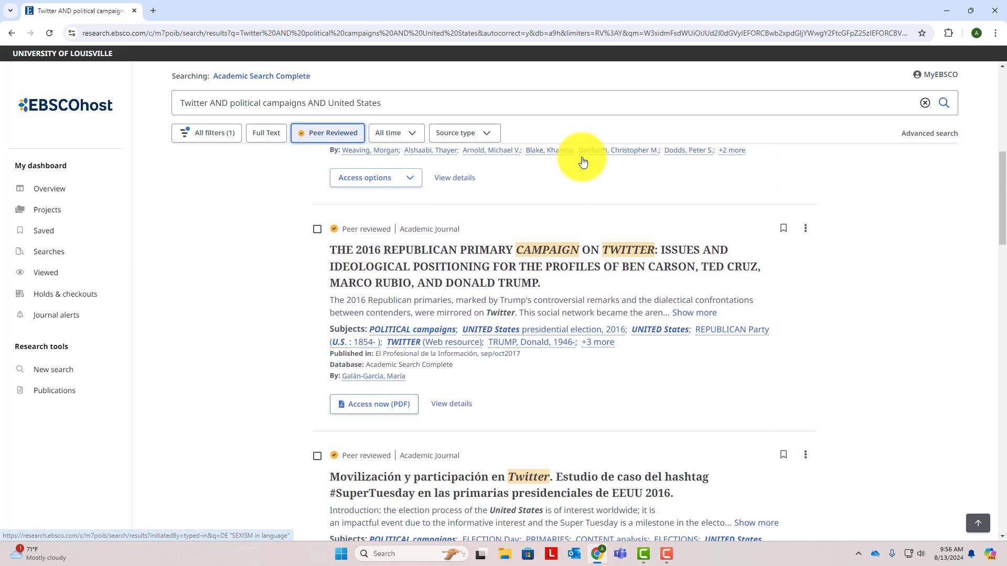
scroll(582, 160, down, 5)
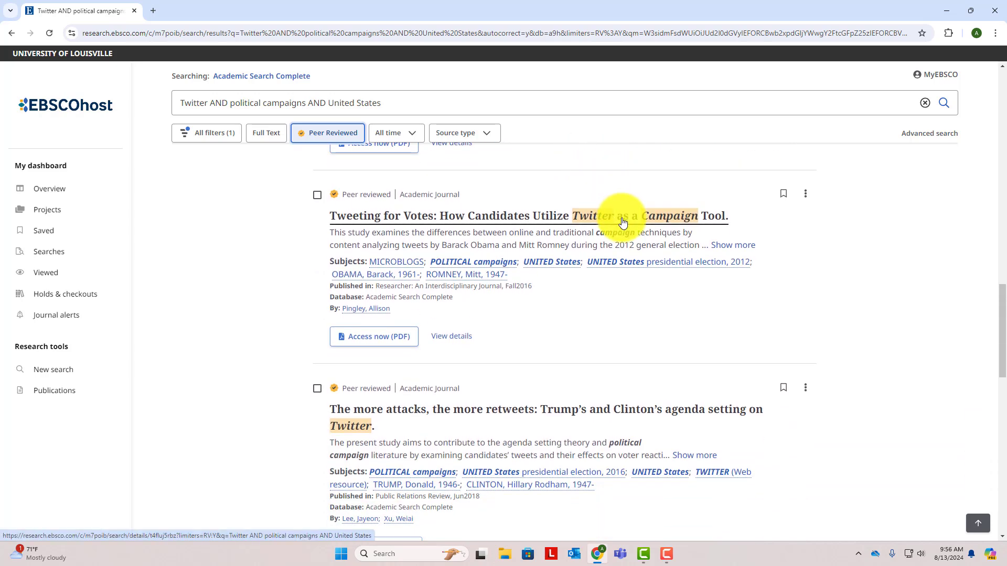
click(622, 217)
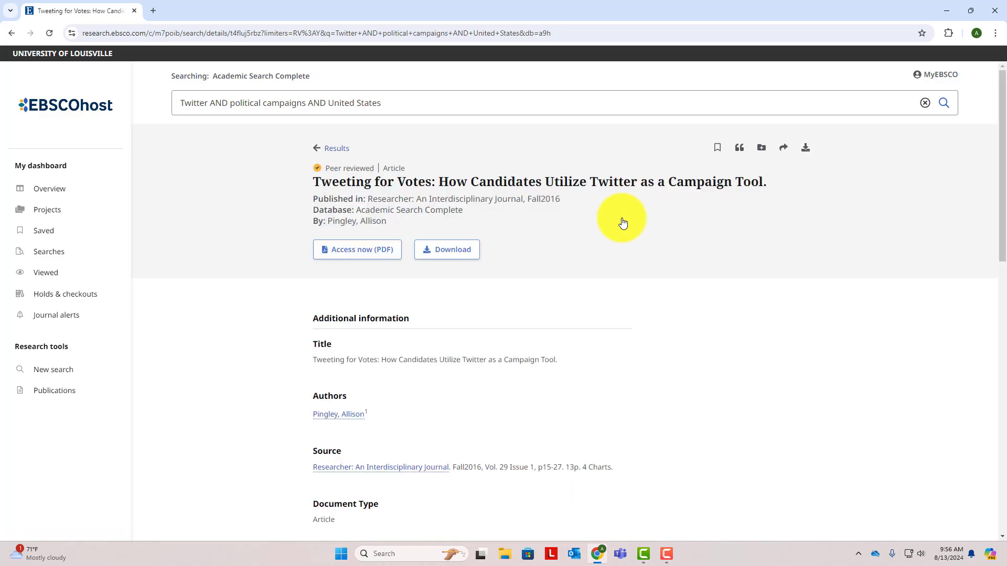
scroll(623, 222, down, 10)
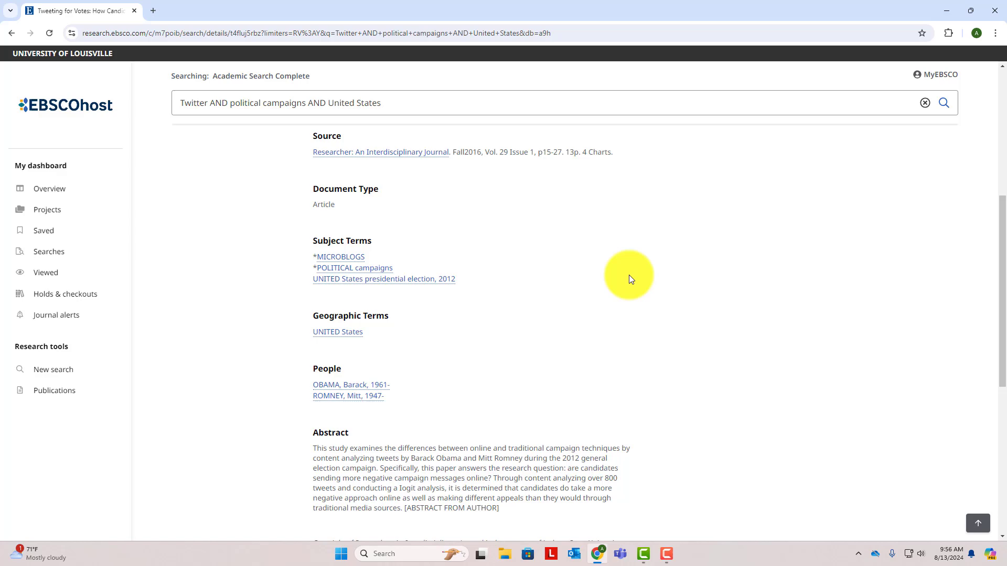
drag(579, 334, 282, 244)
click(282, 244)
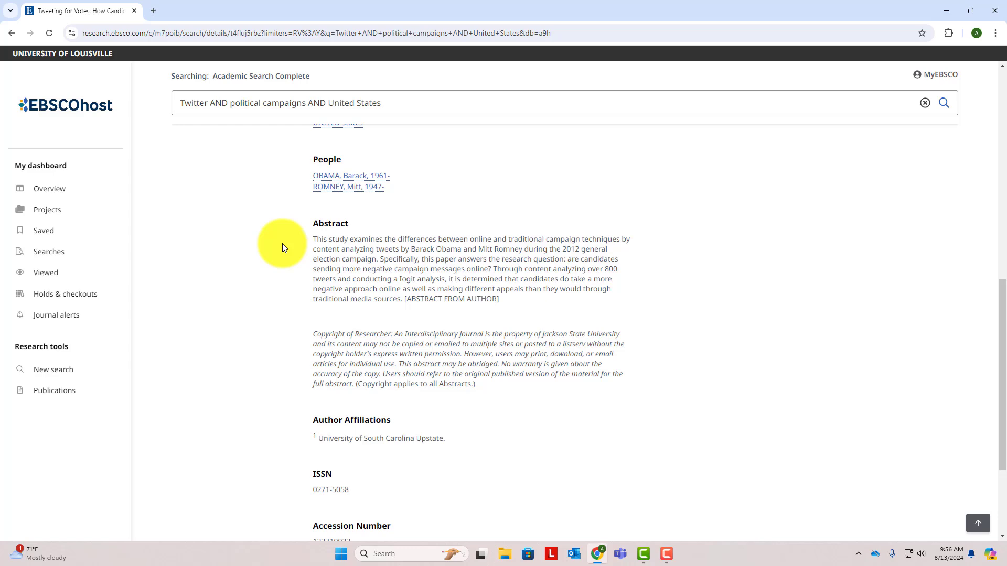
scroll(282, 243, up, 9)
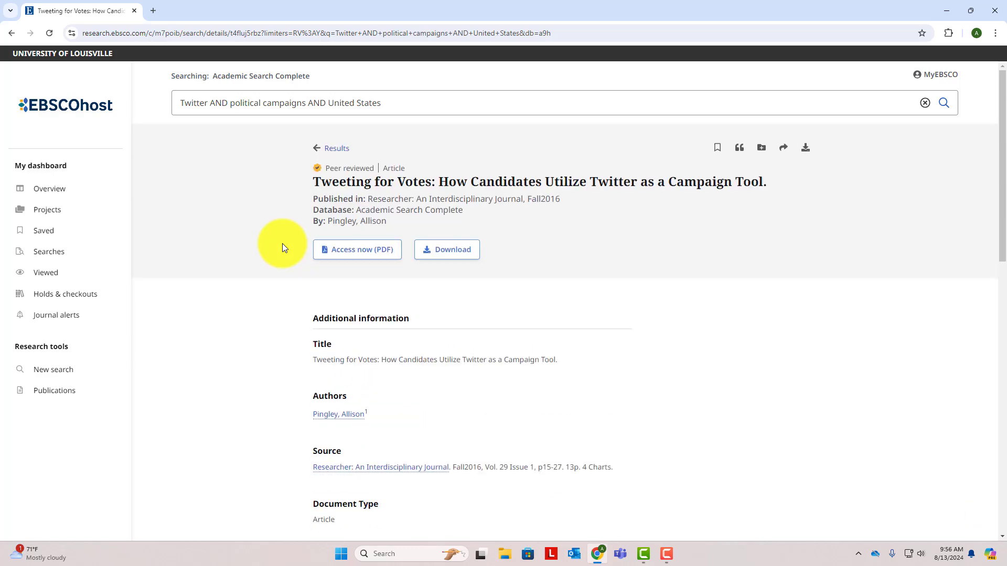
Review the available citation styles in the Cite window, then close it.
click(739, 147)
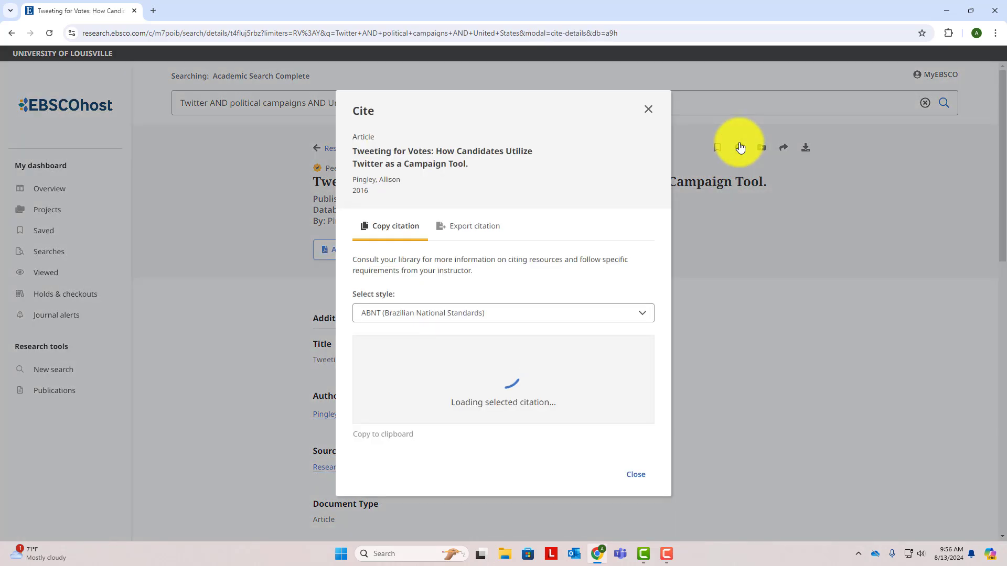
click(572, 310)
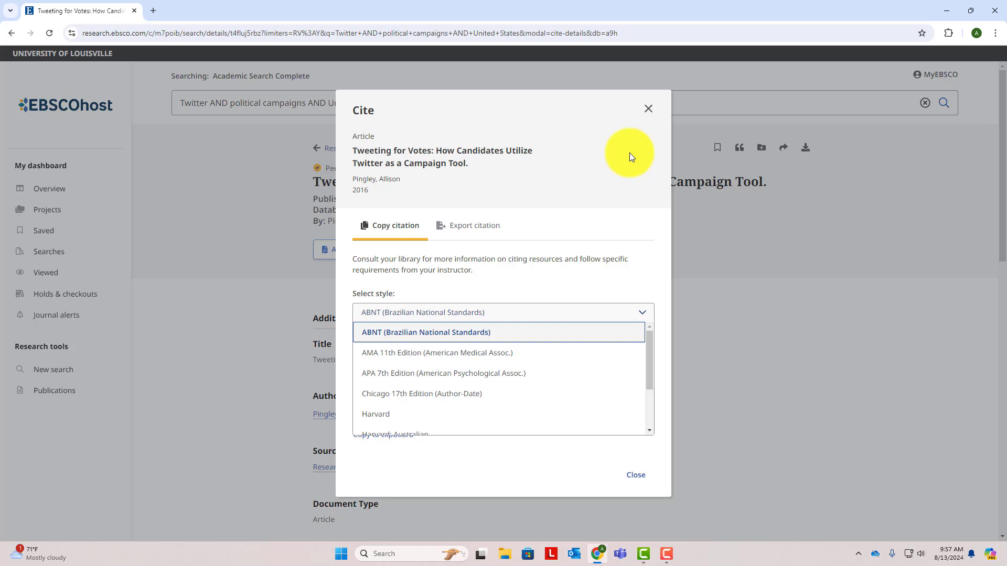
click(649, 109)
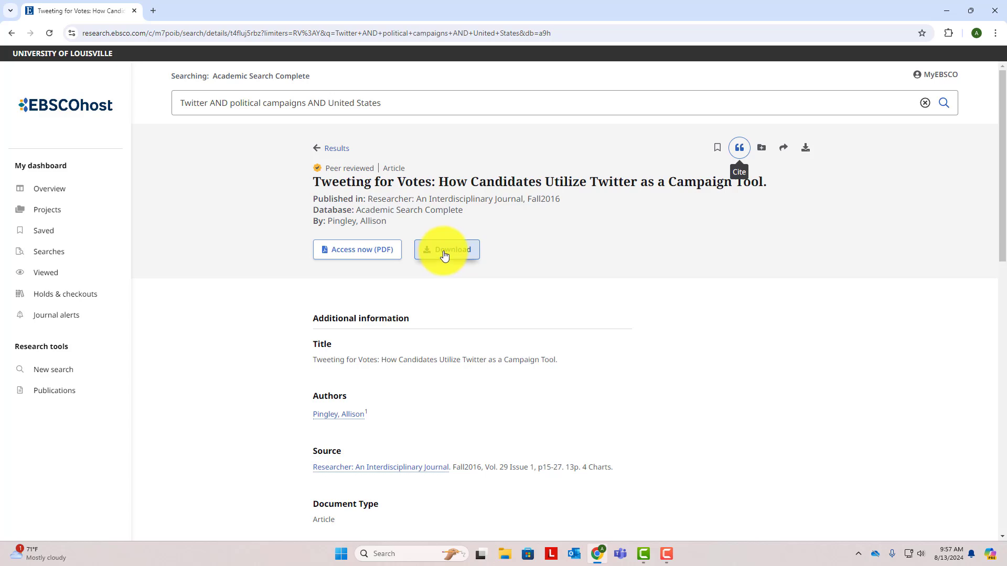
Review the article's Share options, including the Email tab.
click(784, 149)
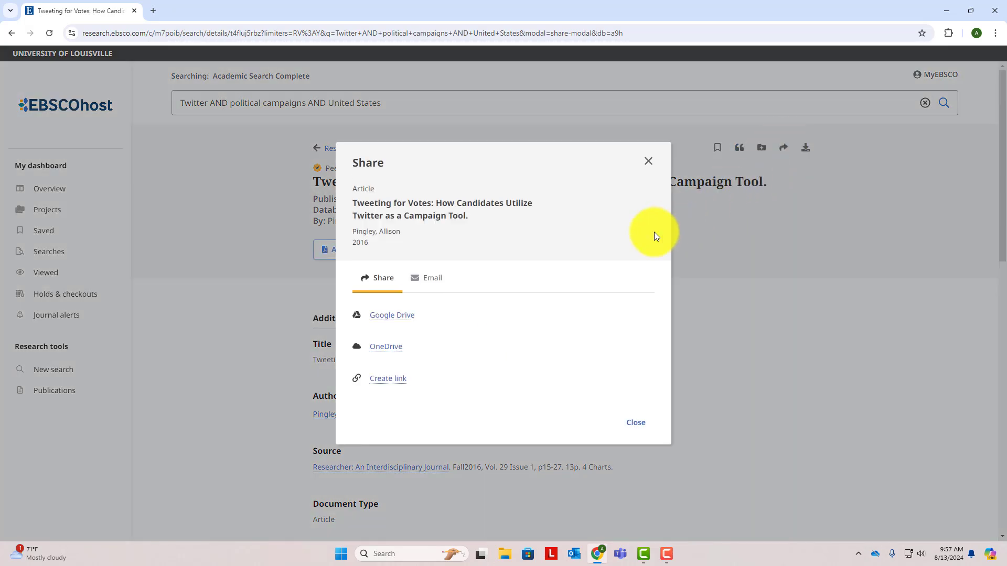
click(416, 289)
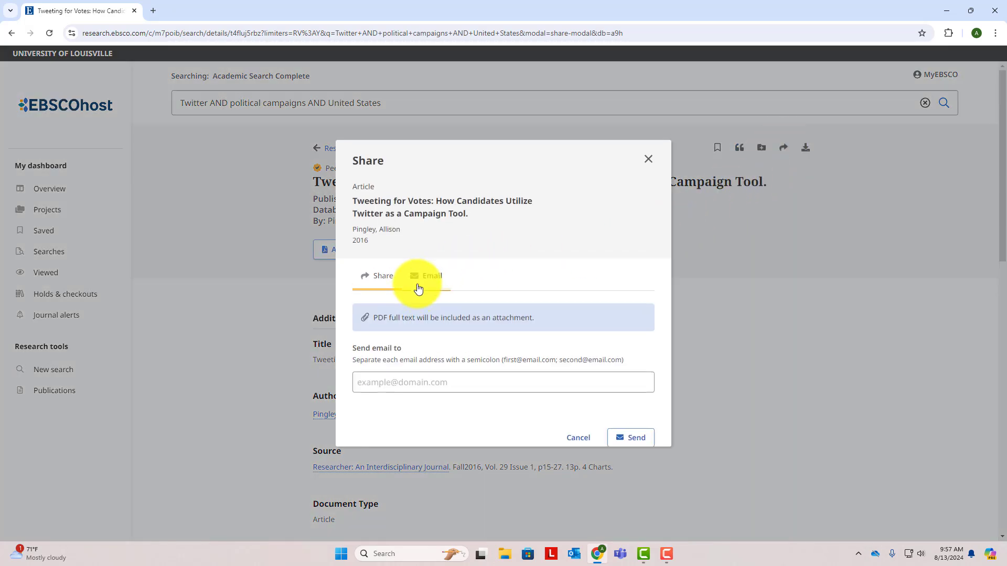
click(386, 278)
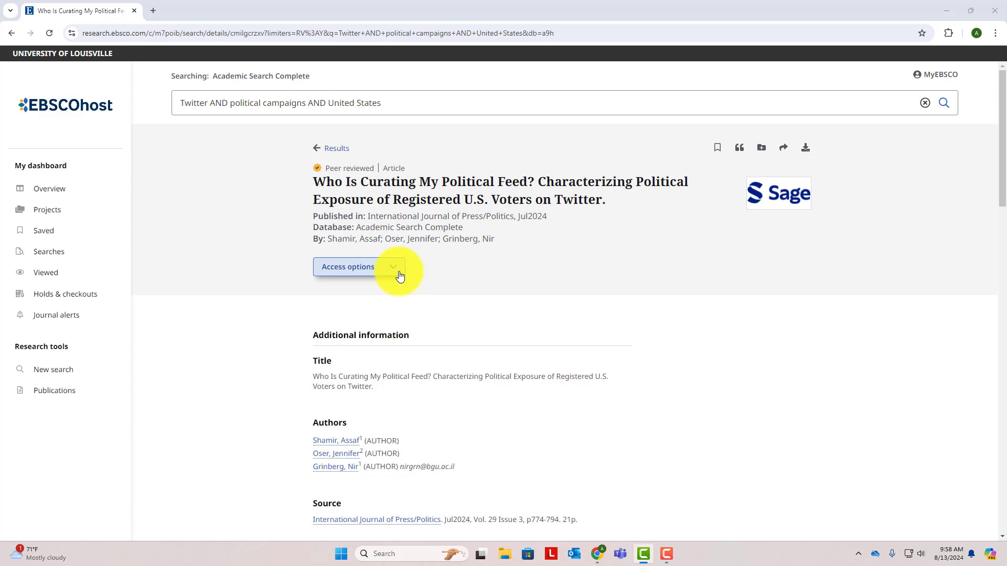
Check the article's full-text availability through Find it@UofL from the Access options.
click(400, 276)
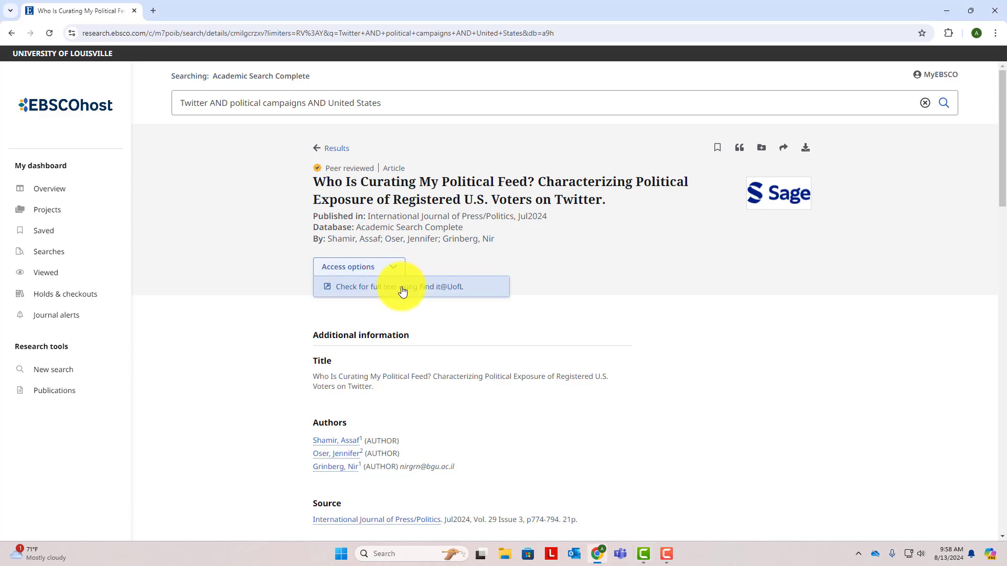
click(486, 293)
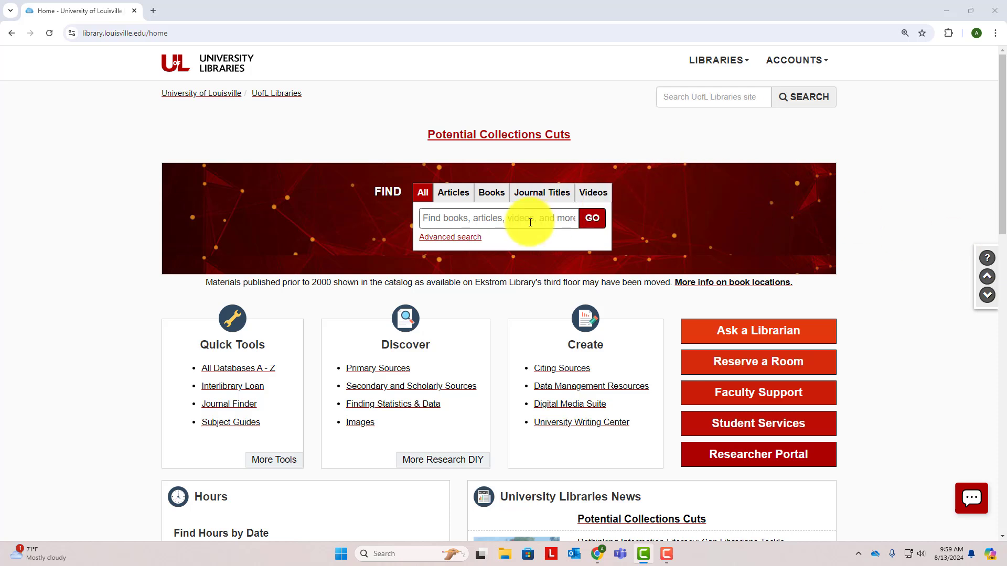
Run a books-only library search for 'Twitter AND politics', returning 151 catalog results.
click(499, 199)
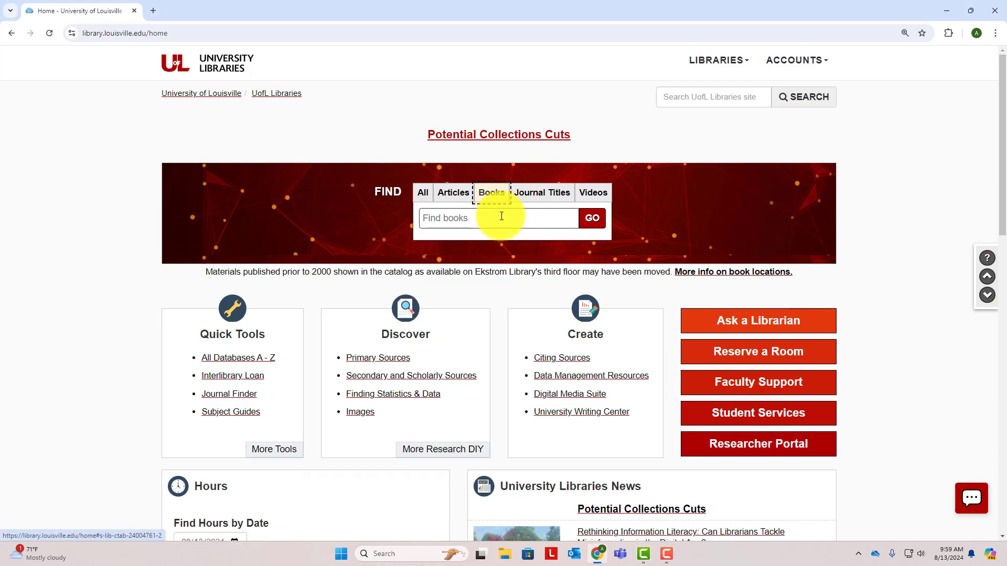
click(501, 216)
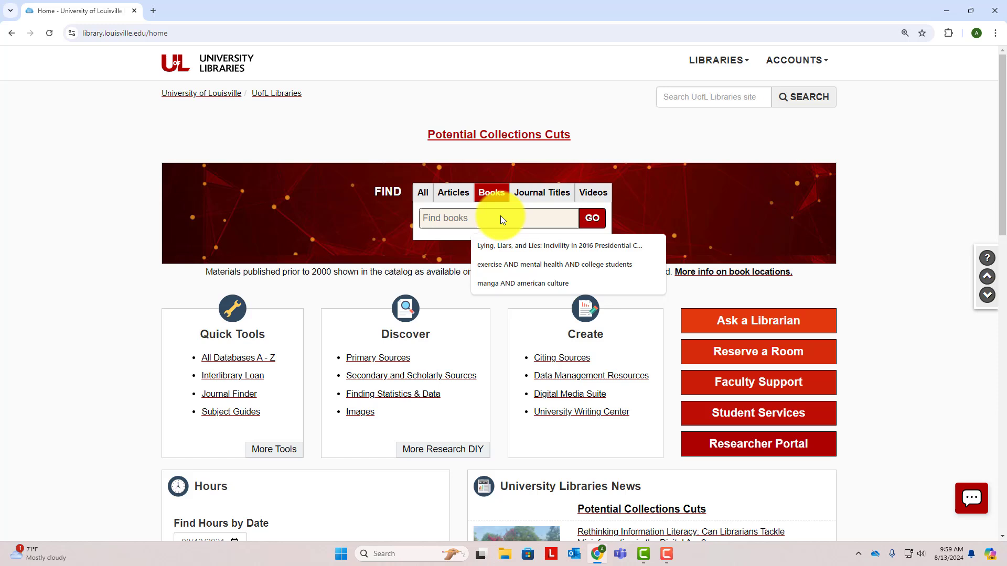
text(Twitter AND )
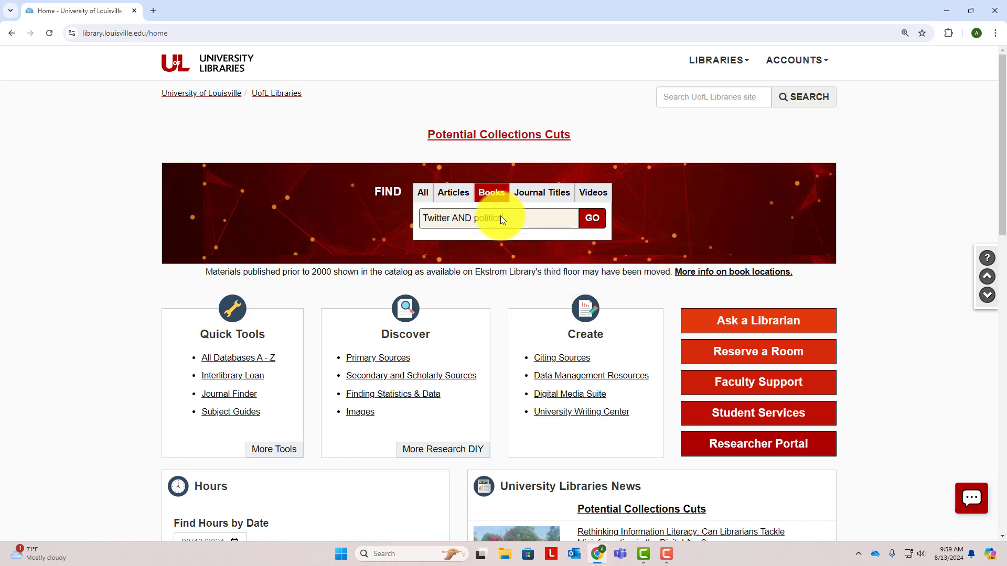
text(politics)
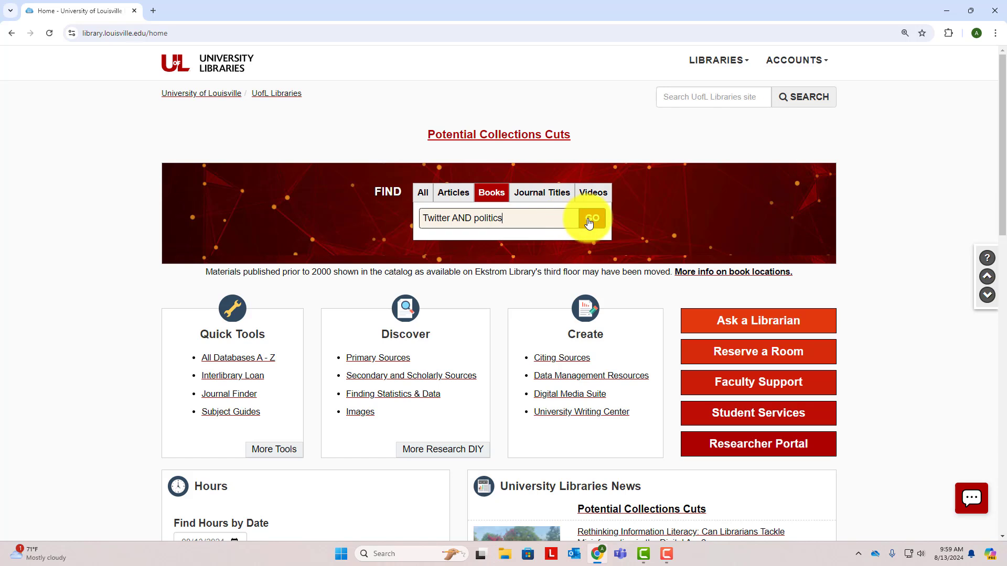
click(589, 220)
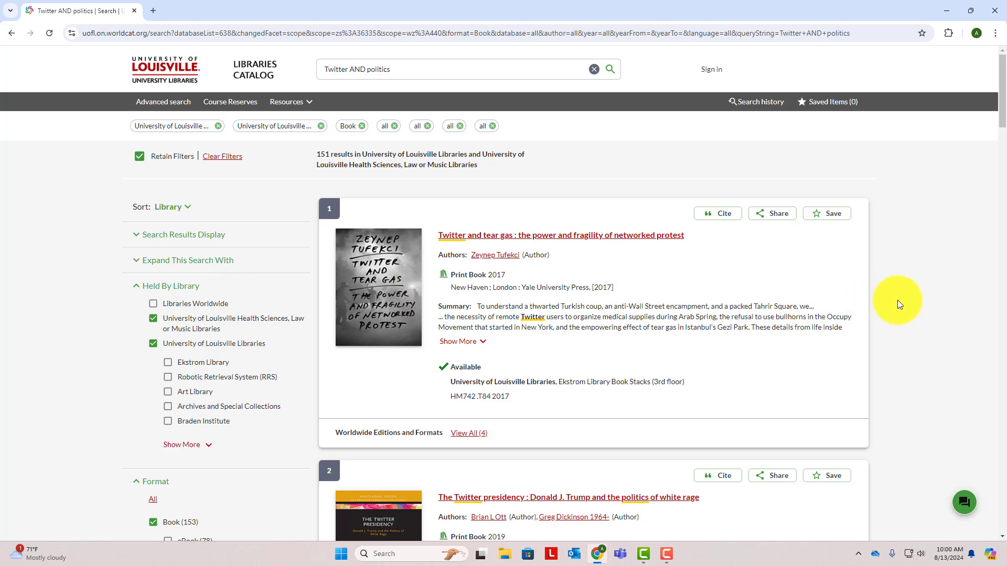
Scroll the 151 catalog results down to the second book, 'The Twitter presidency' (2019).
scroll(898, 300, down, 4)
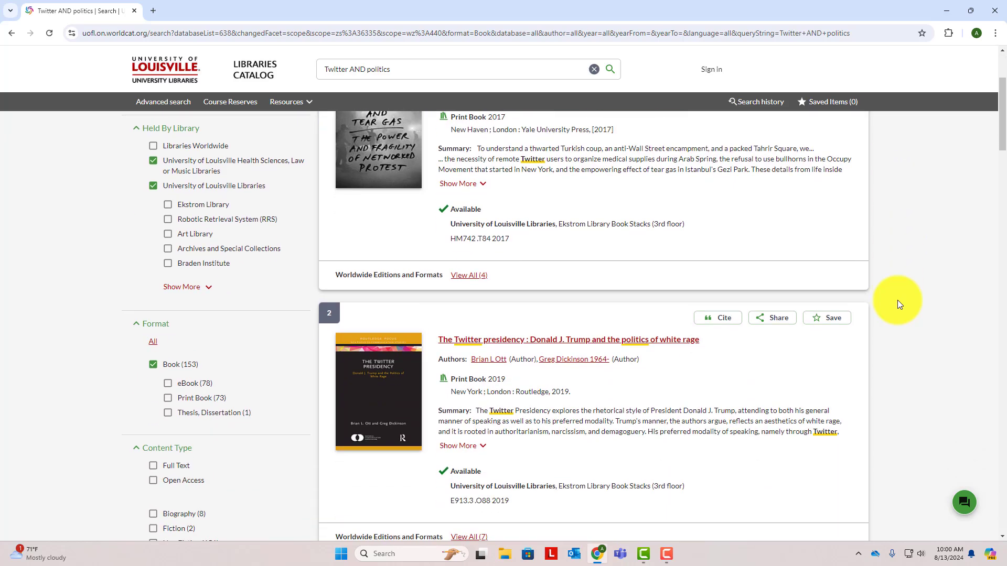
Open 'The Twitter presidency' record, expand its full summary, and review its contents list.
click(641, 288)
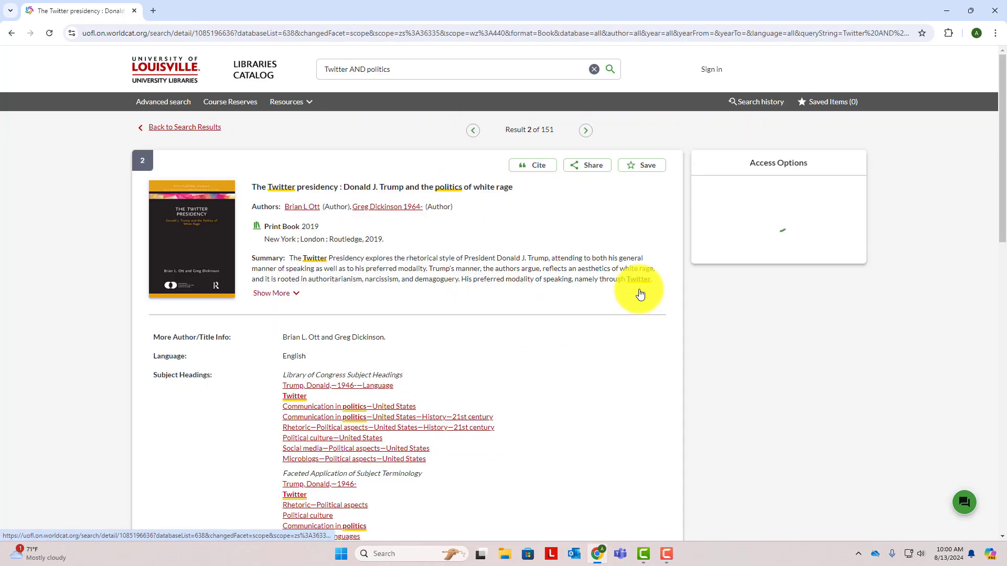
click(294, 294)
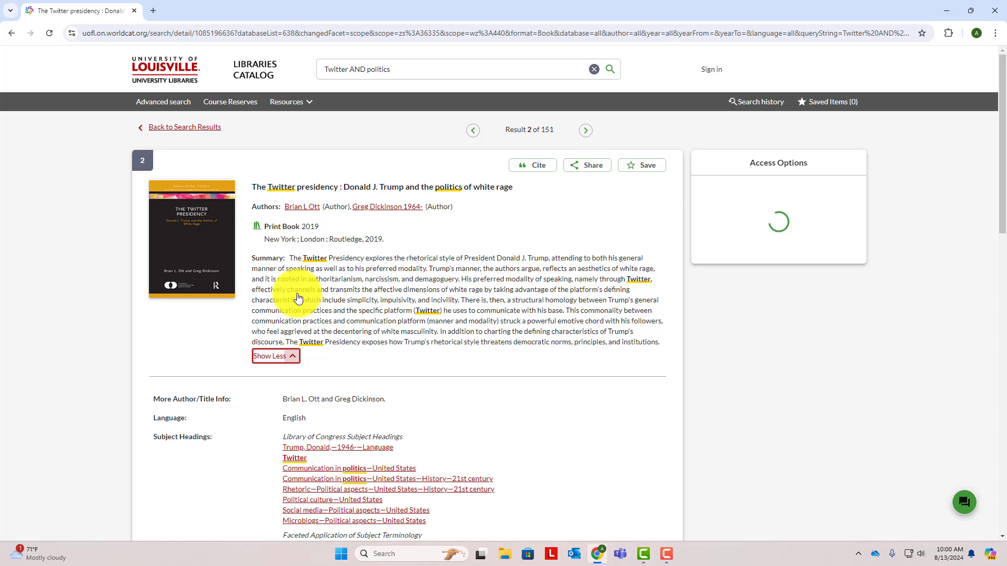
scroll(294, 294, down, 10)
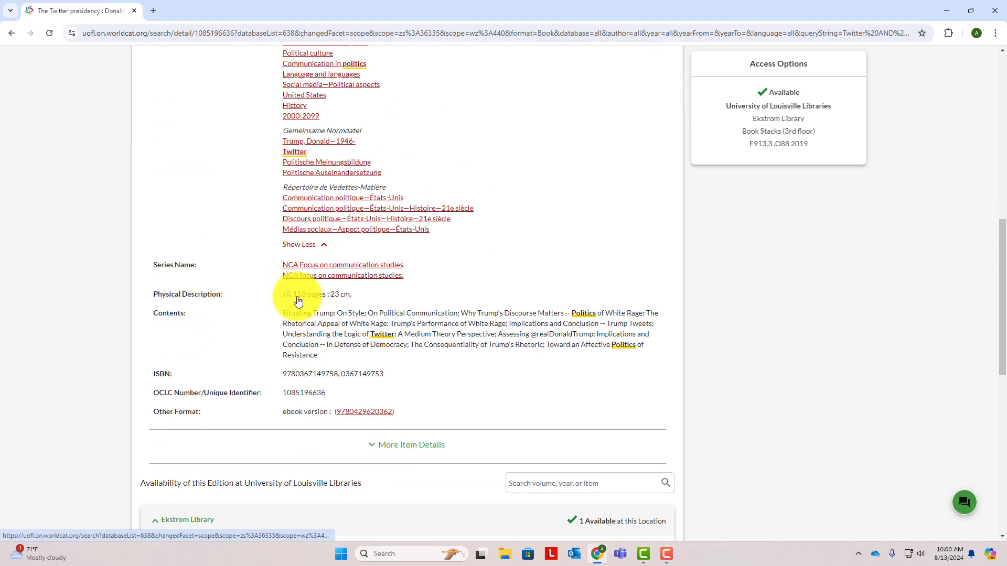
drag(282, 314, 323, 365)
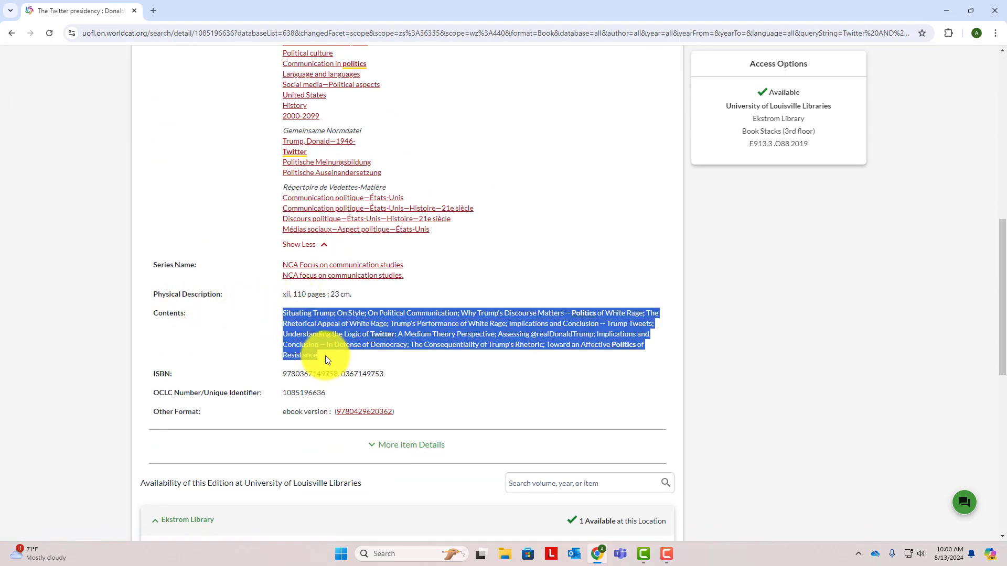
click(649, 353)
scroll(651, 356, up, 5)
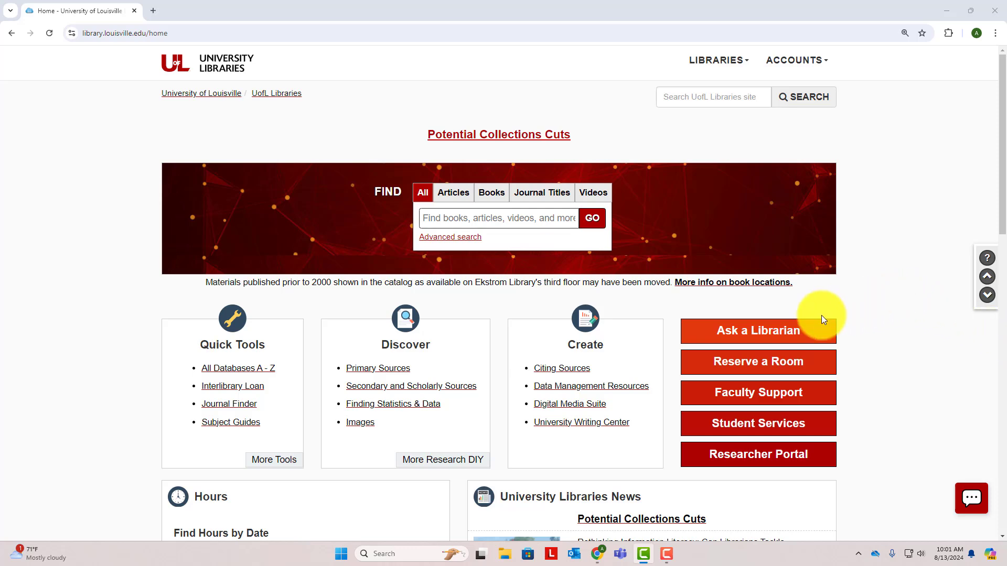
Go through Ask a Librarian to 'Meet with a librarian' and view the Research Appointments booking page.
click(780, 333)
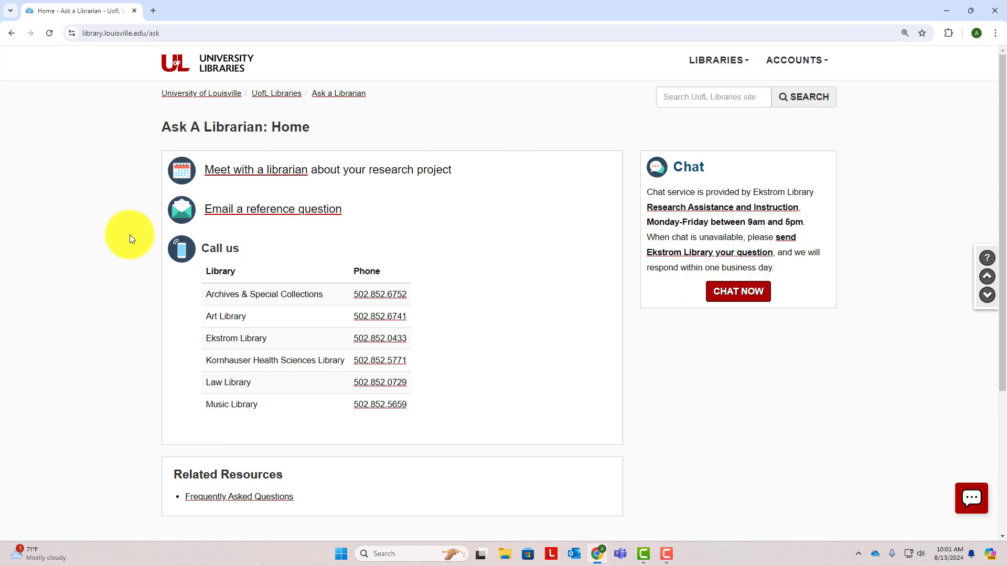
click(294, 172)
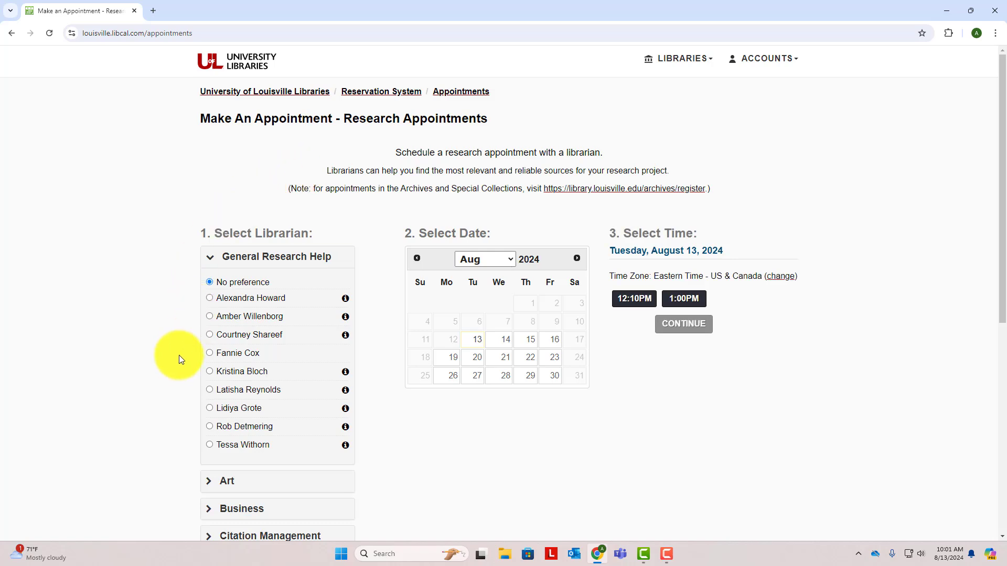
scroll(178, 359, down, 2)
scroll(177, 360, up, 1)
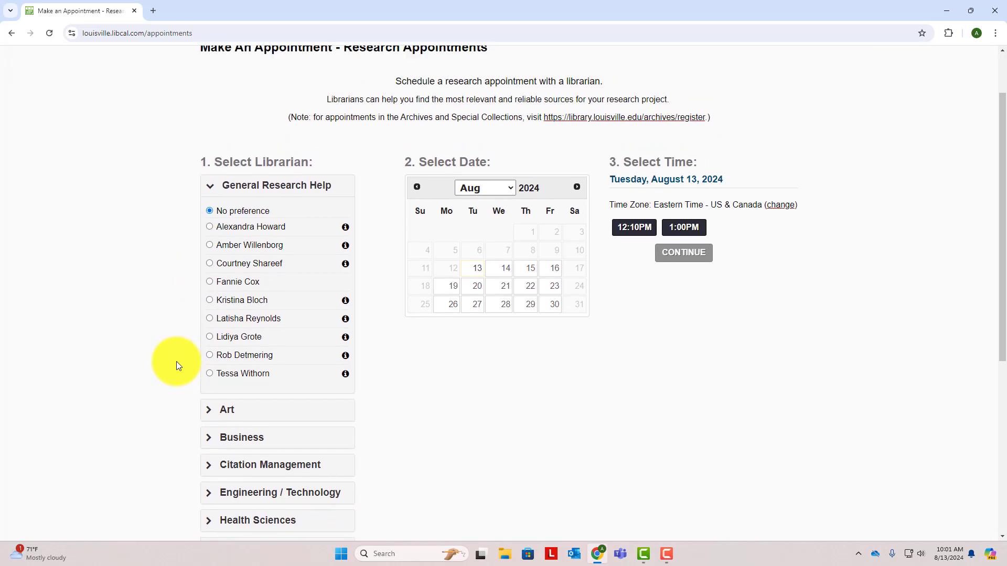